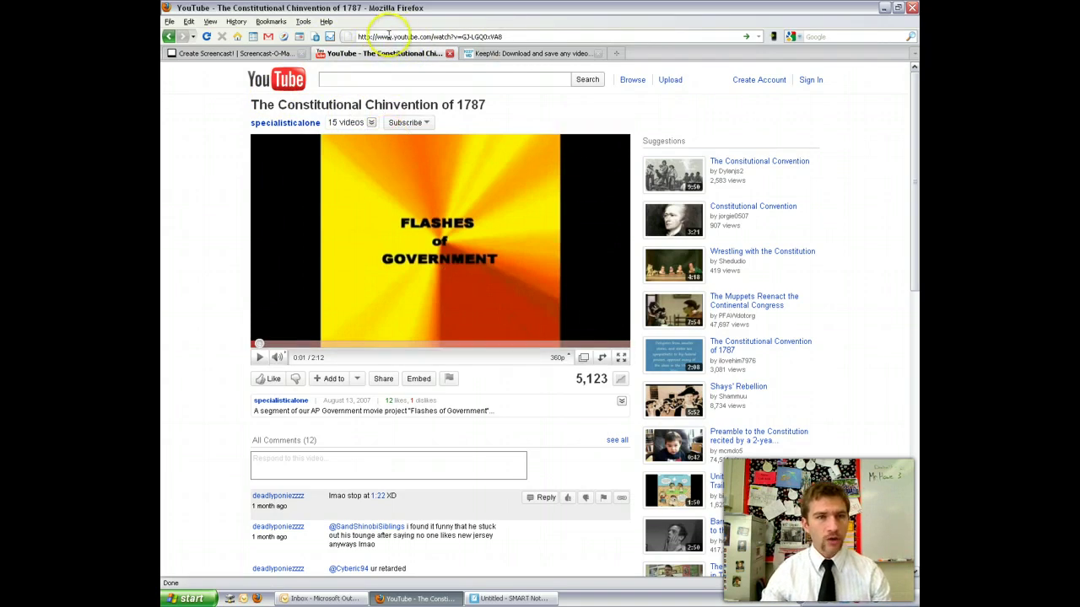
Select the full YouTube URL of The Constitutional Chinvention of 1787 in Firefox's address bar.
click(386, 36)
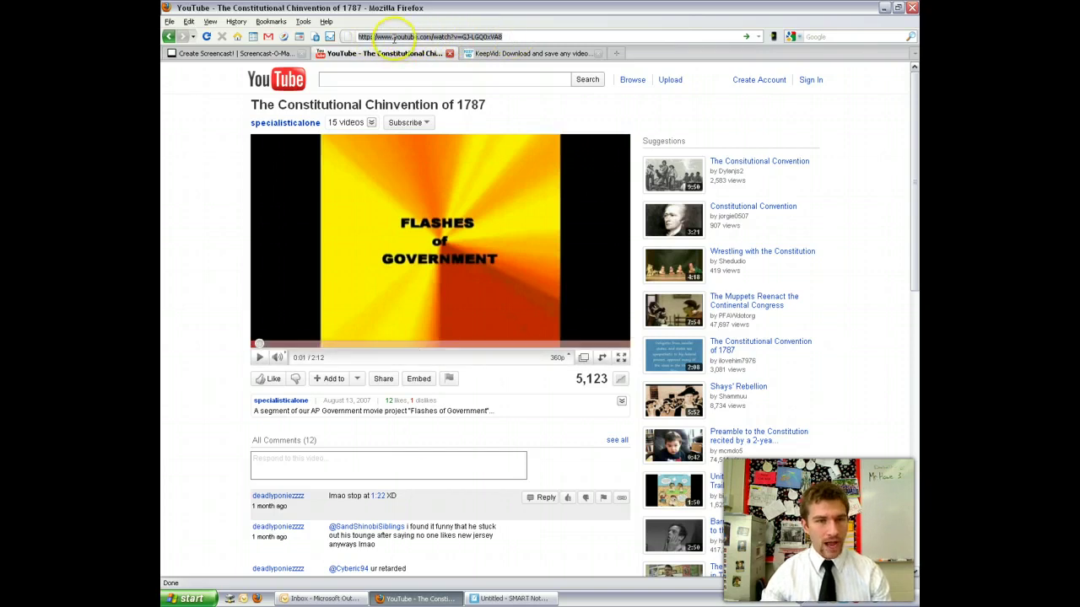
Copy the video's Share link from YouTube and switch to the KeepVid tab.
click(384, 379)
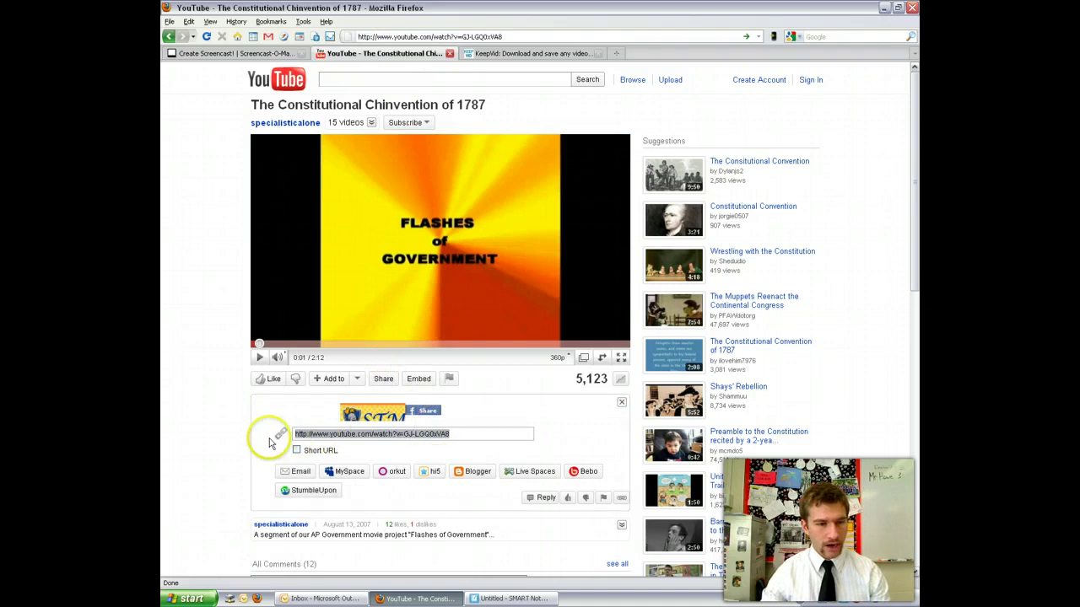
right_click(420, 436)
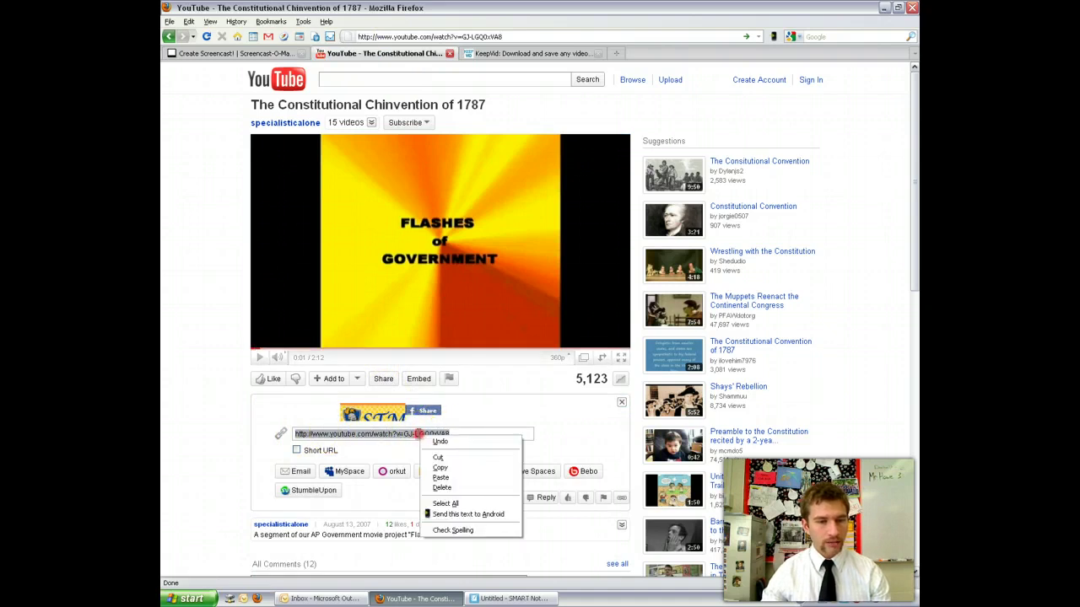
click(454, 471)
click(479, 53)
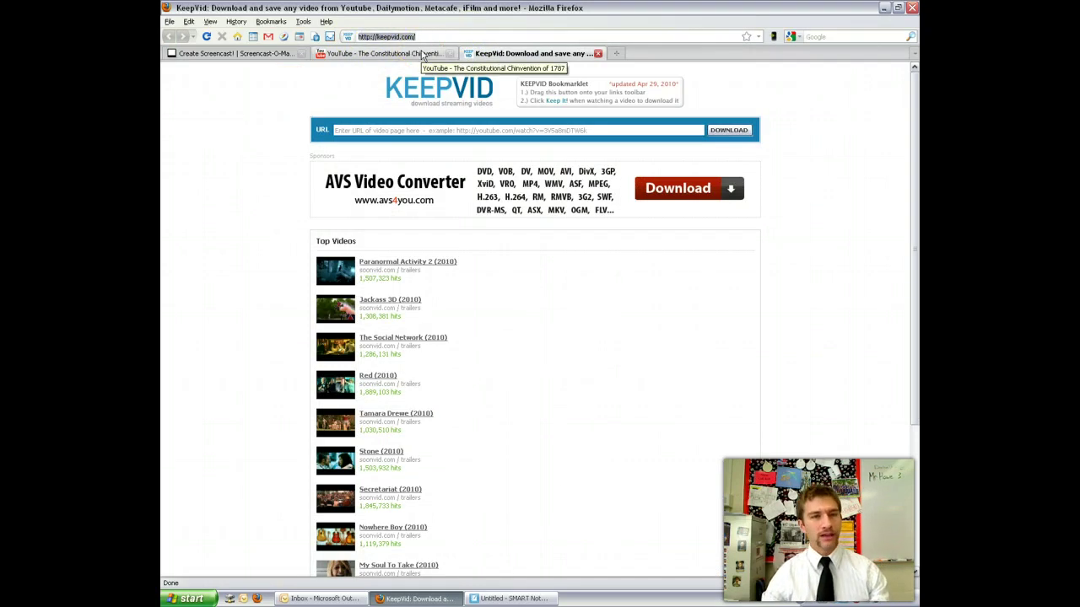
Paste the YouTube link into KeepVid, fetch the 3GP/FLV/MP4 download list, and pick the FLV link.
click(393, 130)
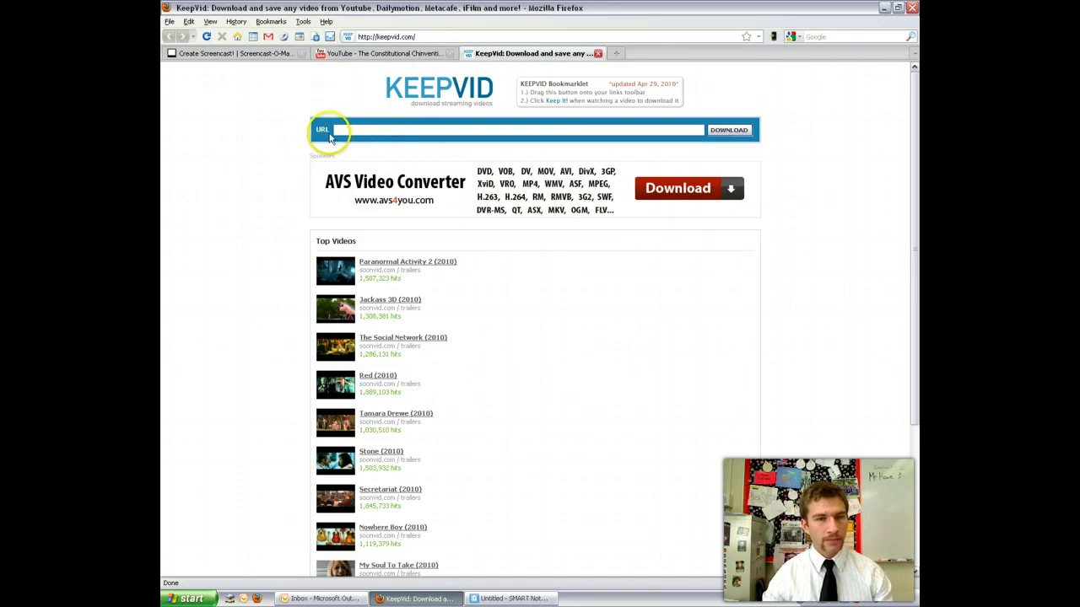
right_click(393, 132)
click(418, 174)
click(728, 130)
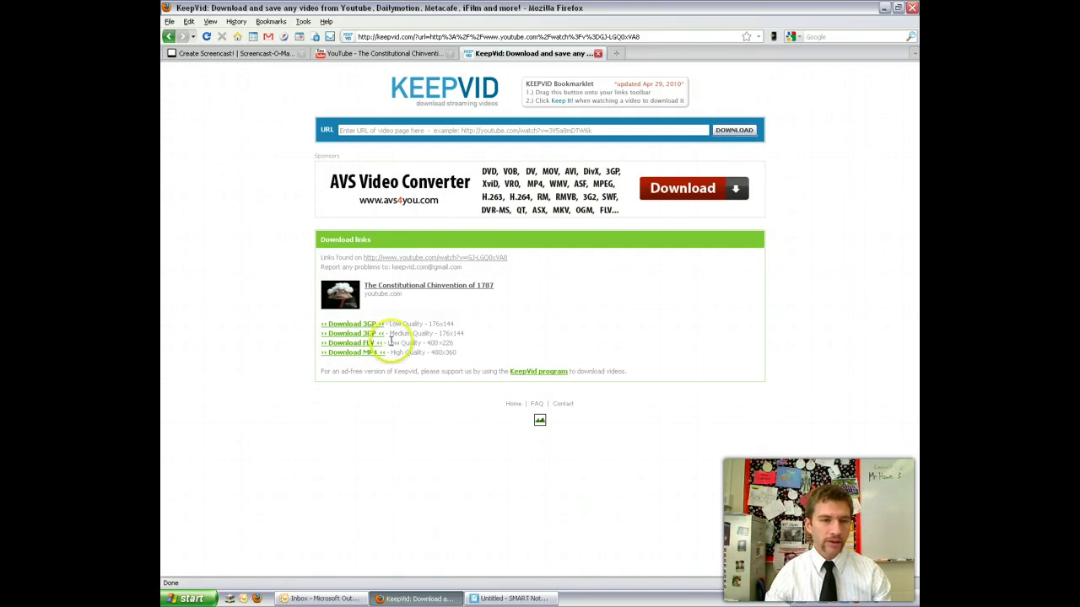
click(444, 342)
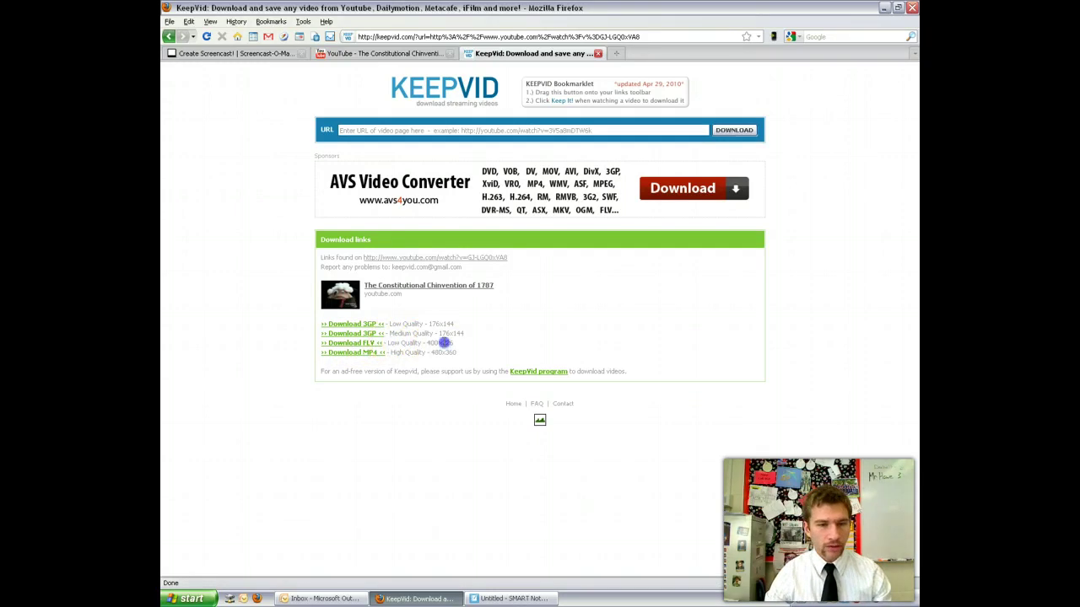
Choose to save the FLV download as a file rather than open it.
click(347, 346)
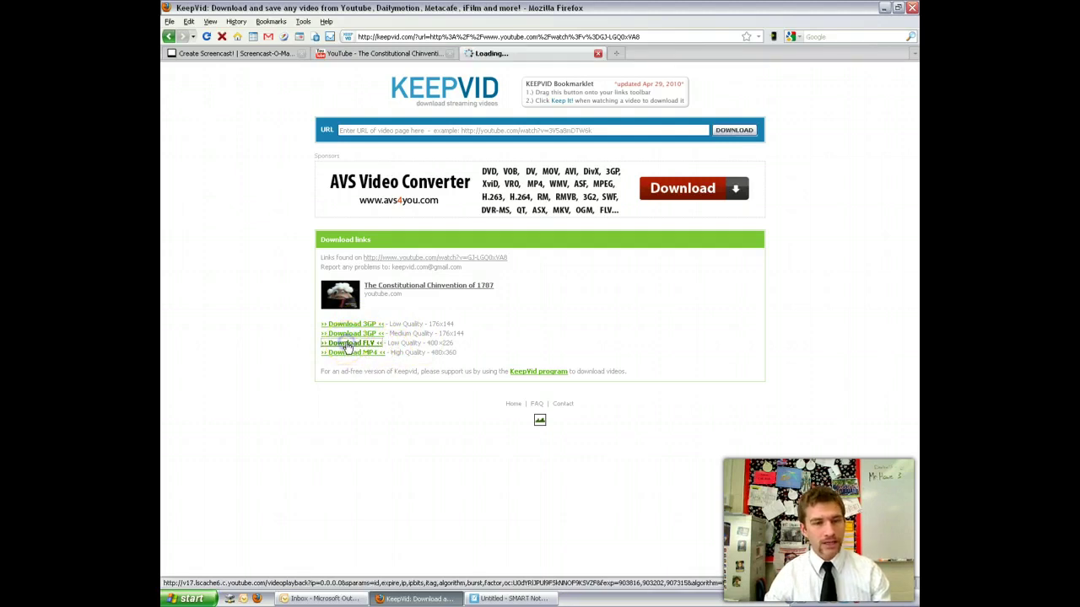
click(408, 310)
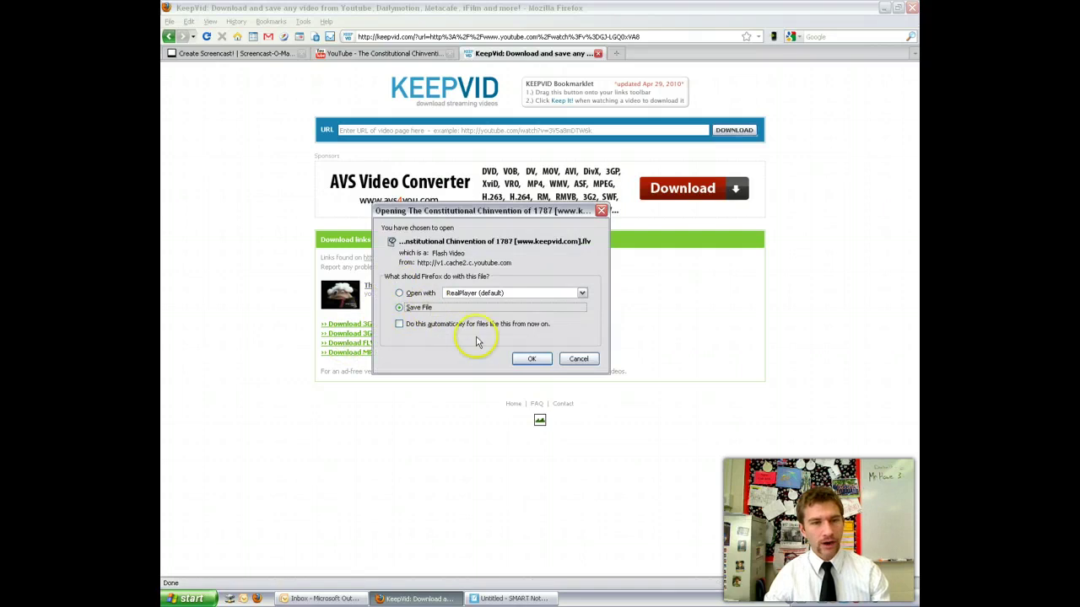
click(532, 358)
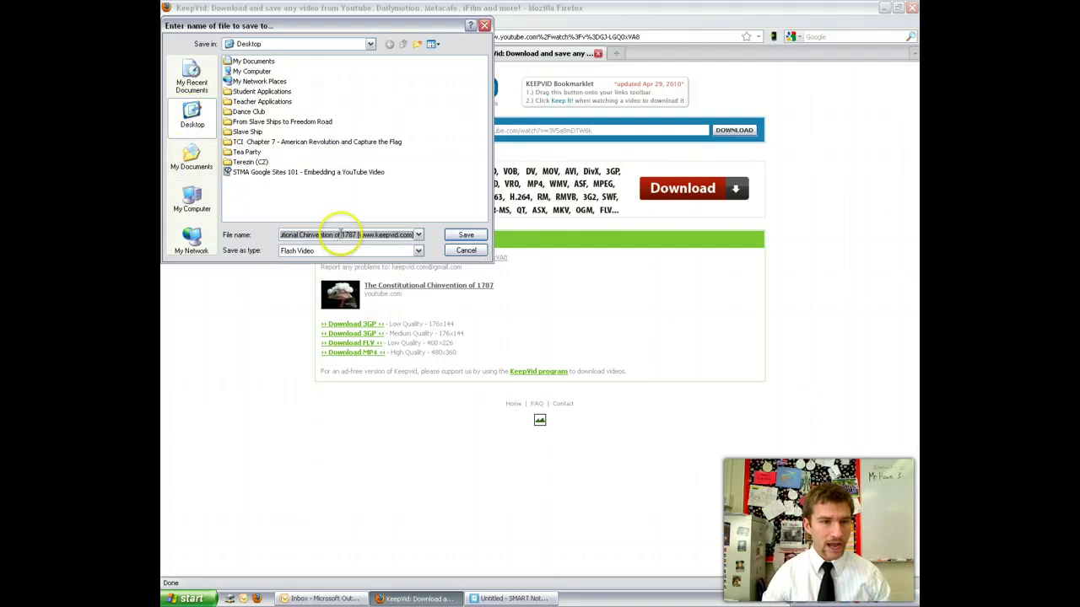
drag(358, 235, 253, 235)
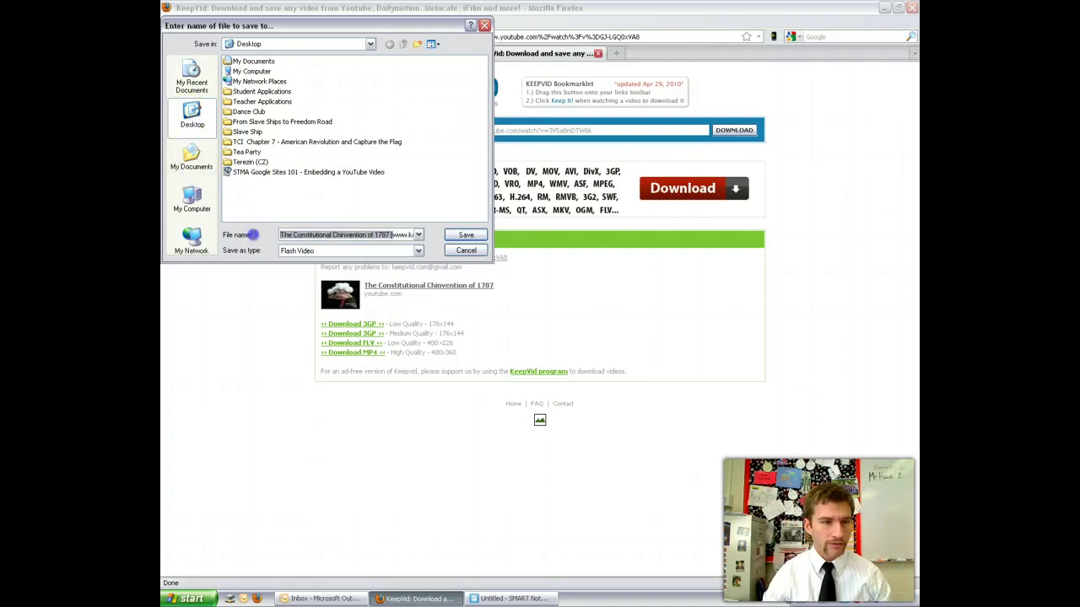
click(333, 236)
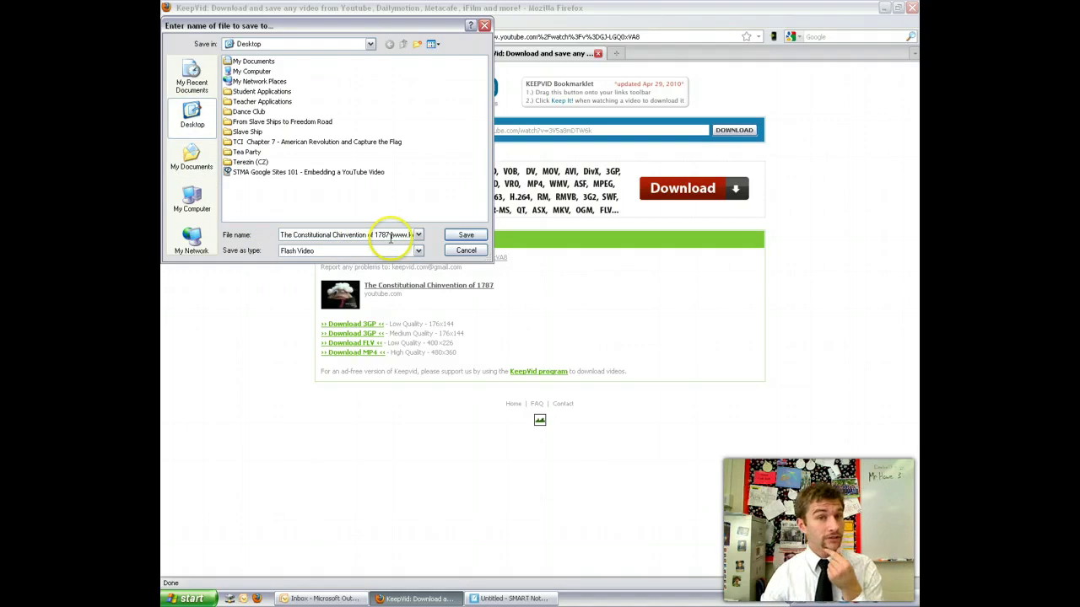
drag(387, 235, 470, 236)
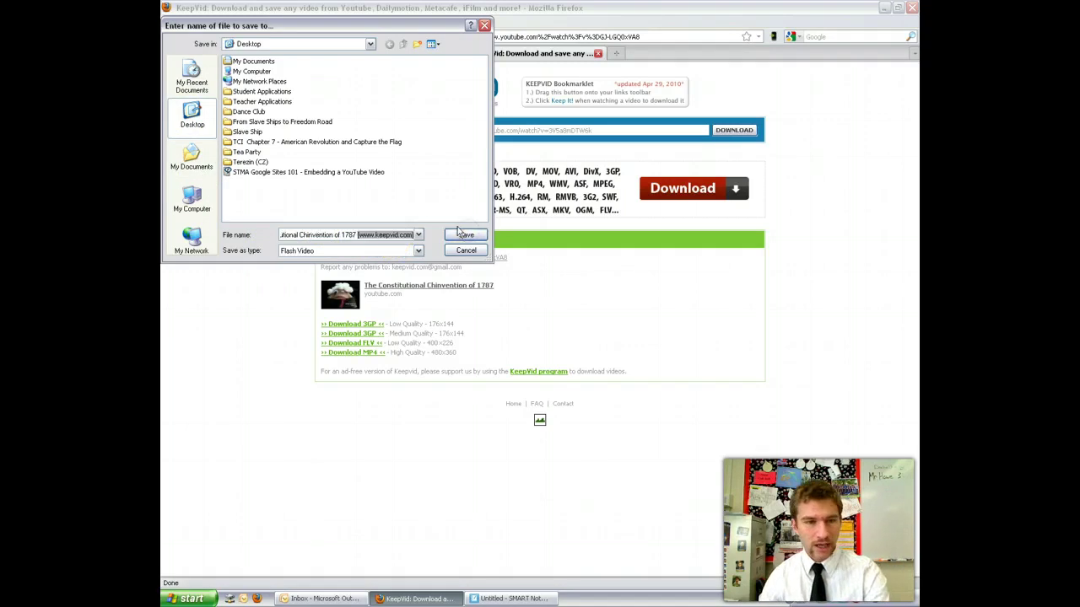
key(BackSpace)
click(459, 234)
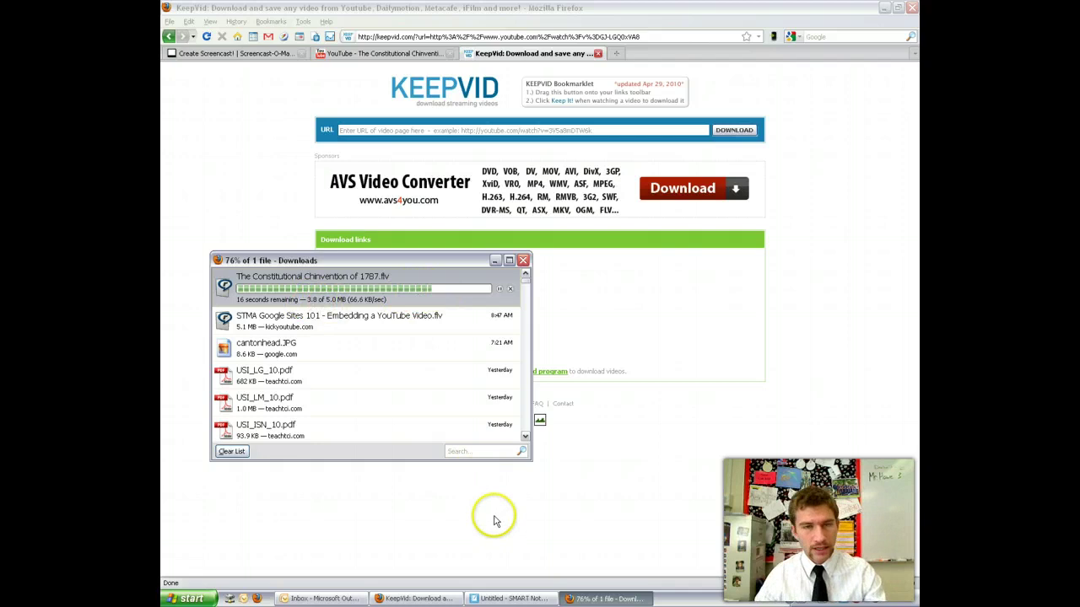
Switch to the blank untitled SMART Notebook page while the FLV download continues.
click(498, 599)
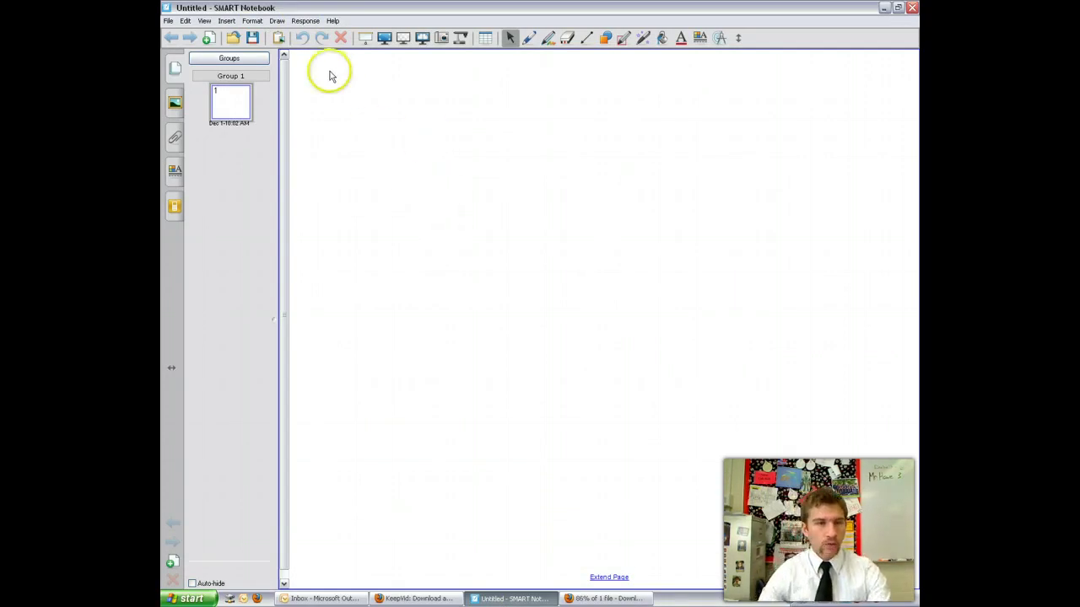
Insert the Desktop's Constitutional Chinvention of 1787 FLV file as a Flash video.
click(226, 21)
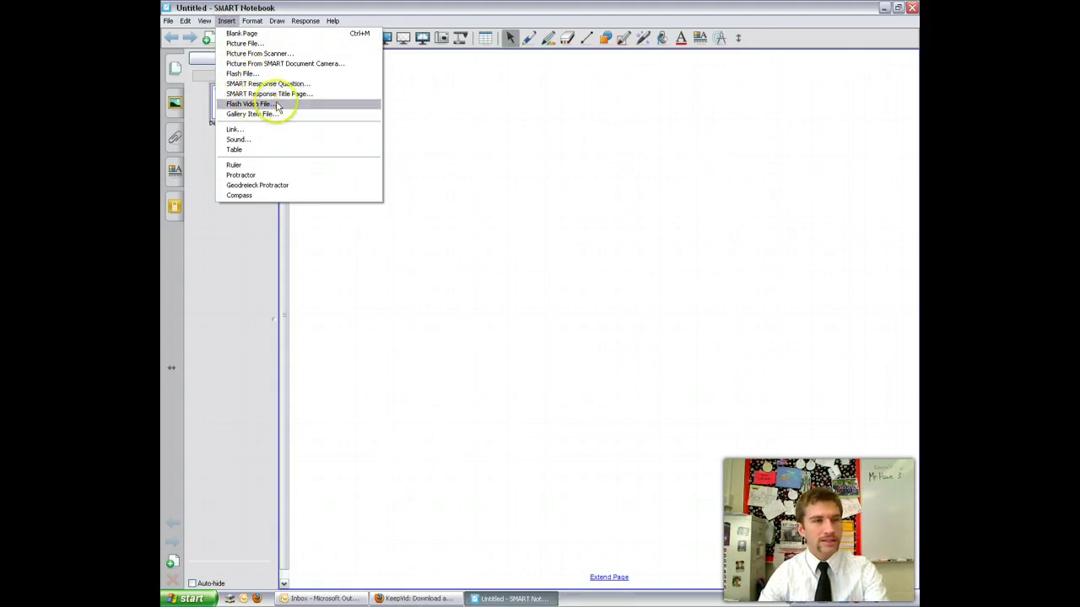
click(276, 104)
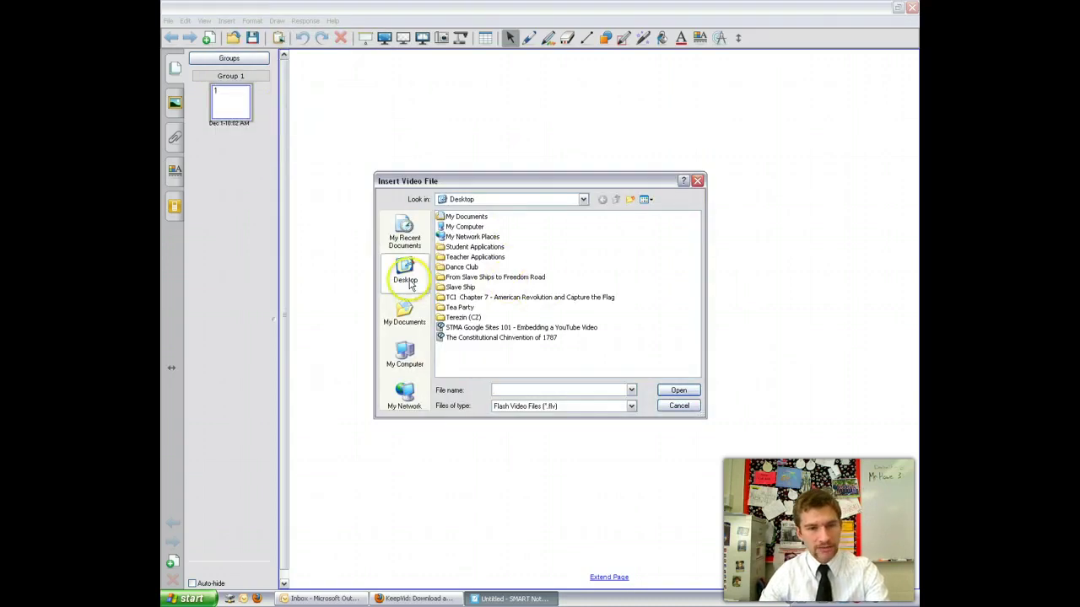
double_click(487, 338)
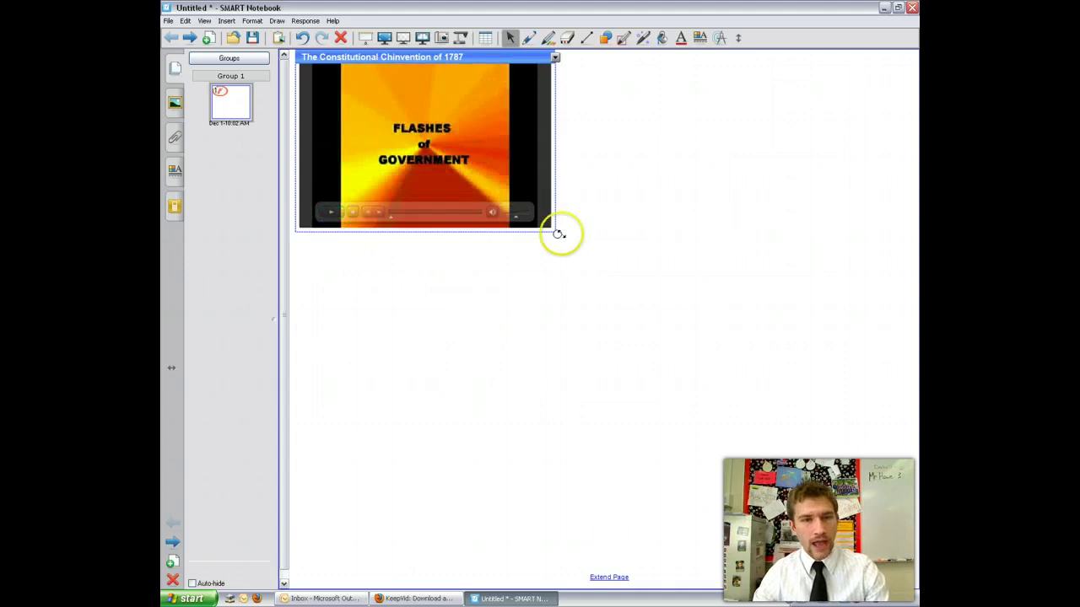
Nudge the video down-right, enlarge it to fill most of the page, and lock it in place.
drag(349, 59, 366, 99)
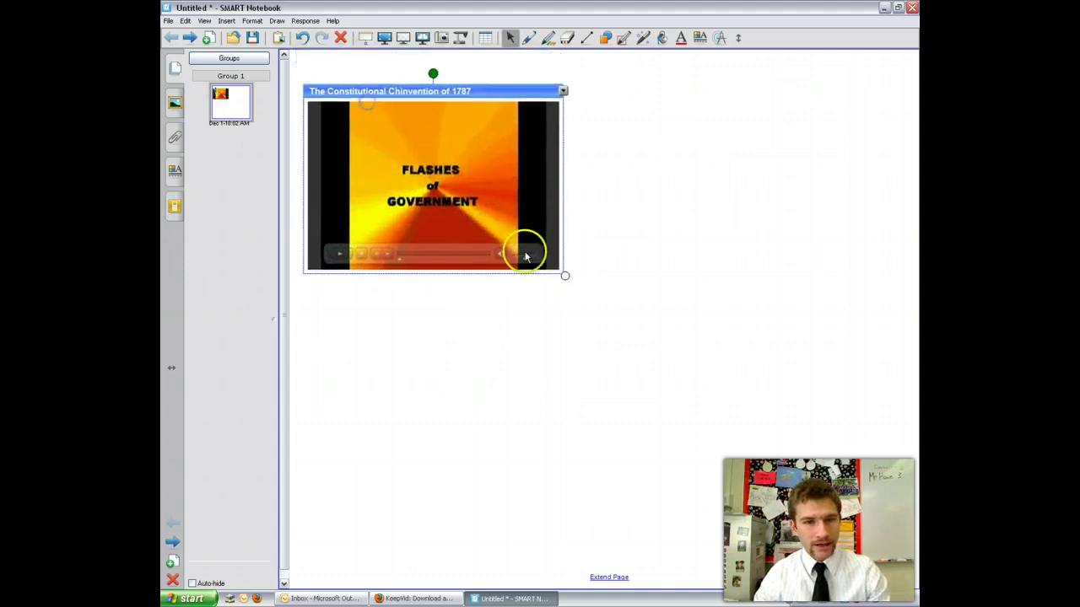
drag(563, 273, 797, 433)
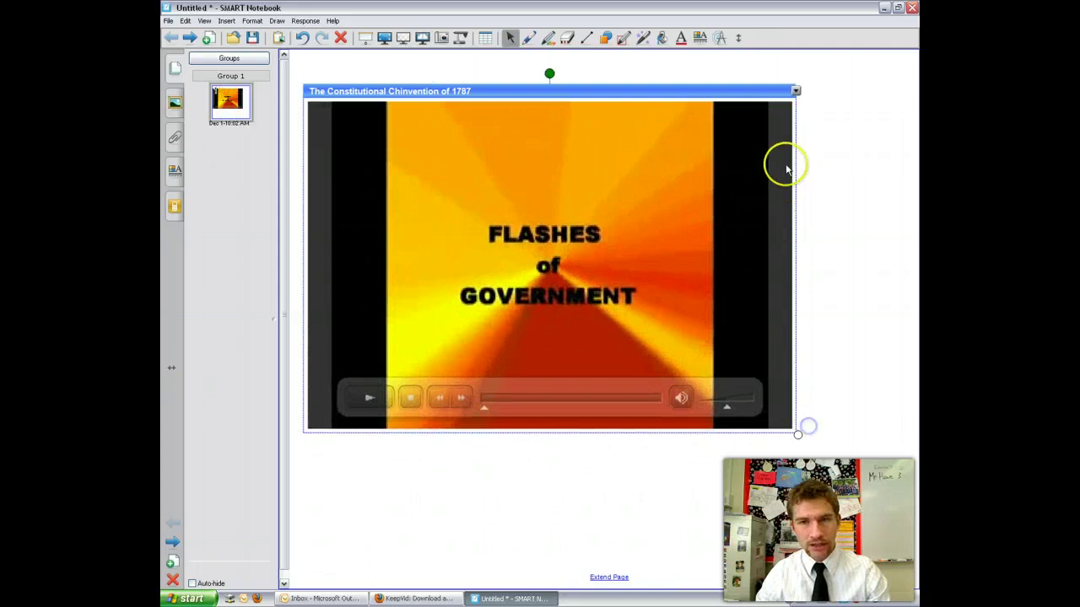
click(795, 91)
mouse_move(818, 169)
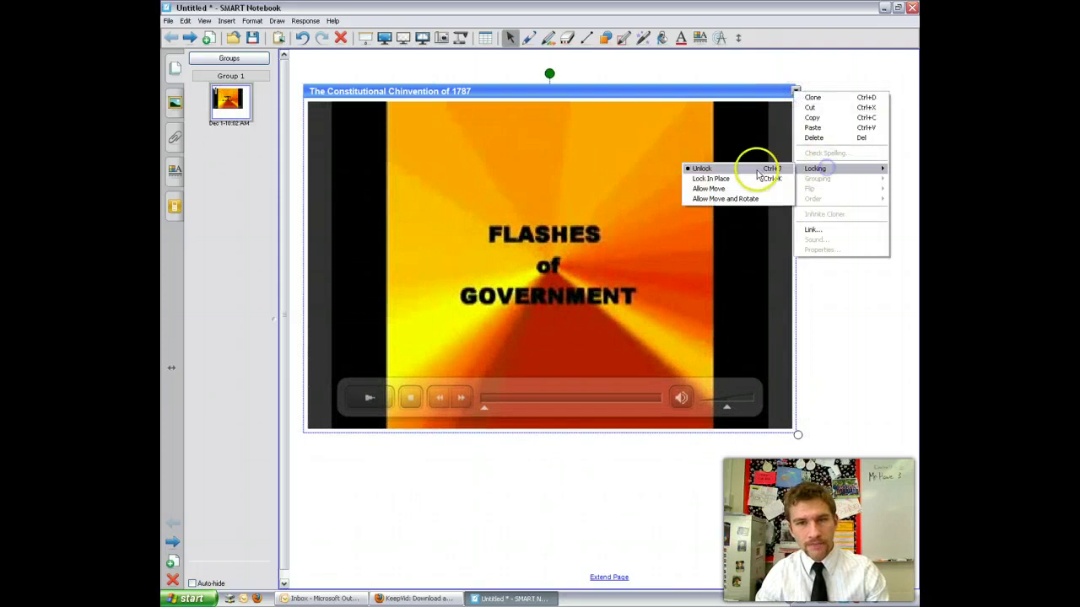
click(750, 178)
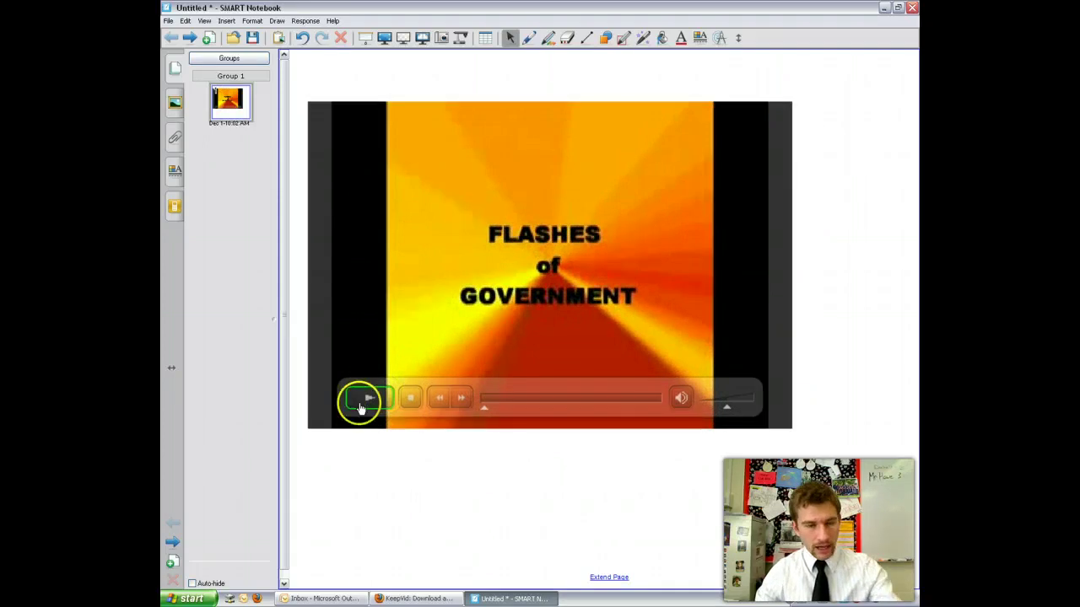
Play the embedded video, skip ahead, pause on the delegates caption, then return to KeepVid in Firefox.
click(739, 409)
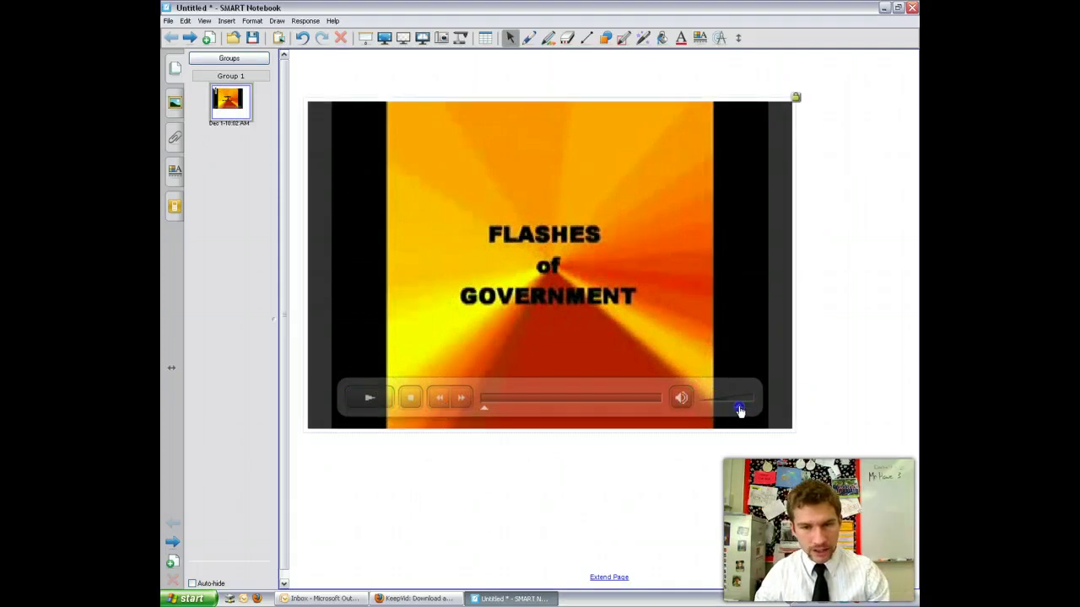
click(369, 401)
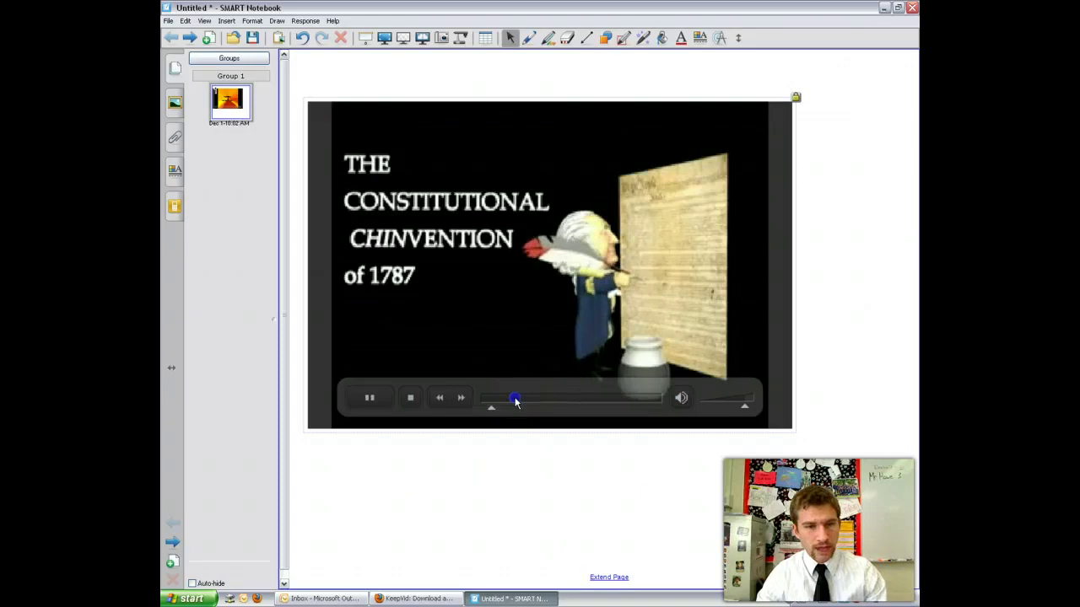
drag(504, 408, 524, 413)
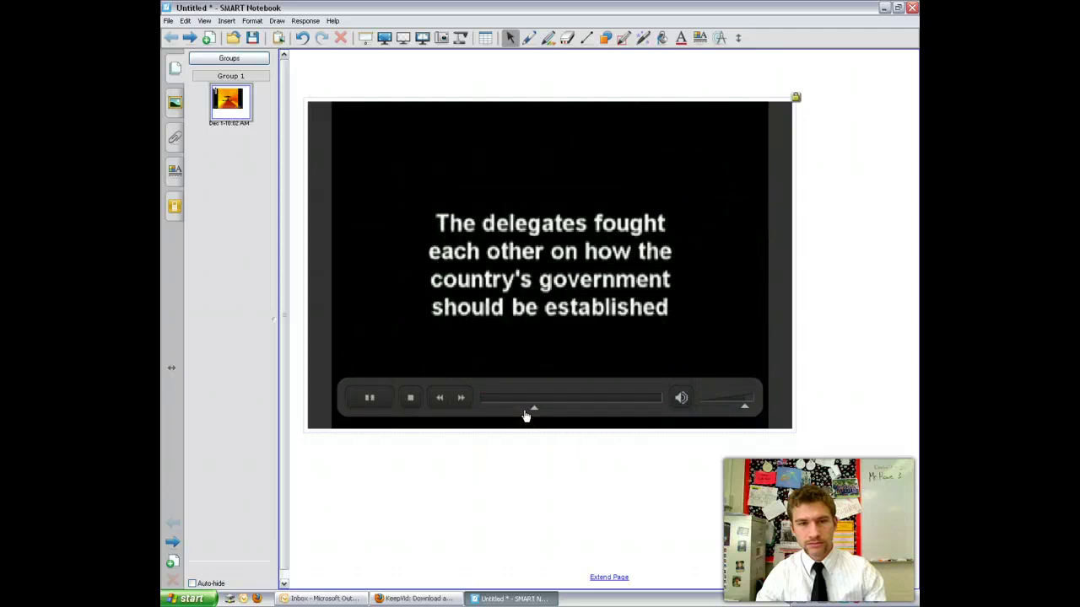
click(369, 397)
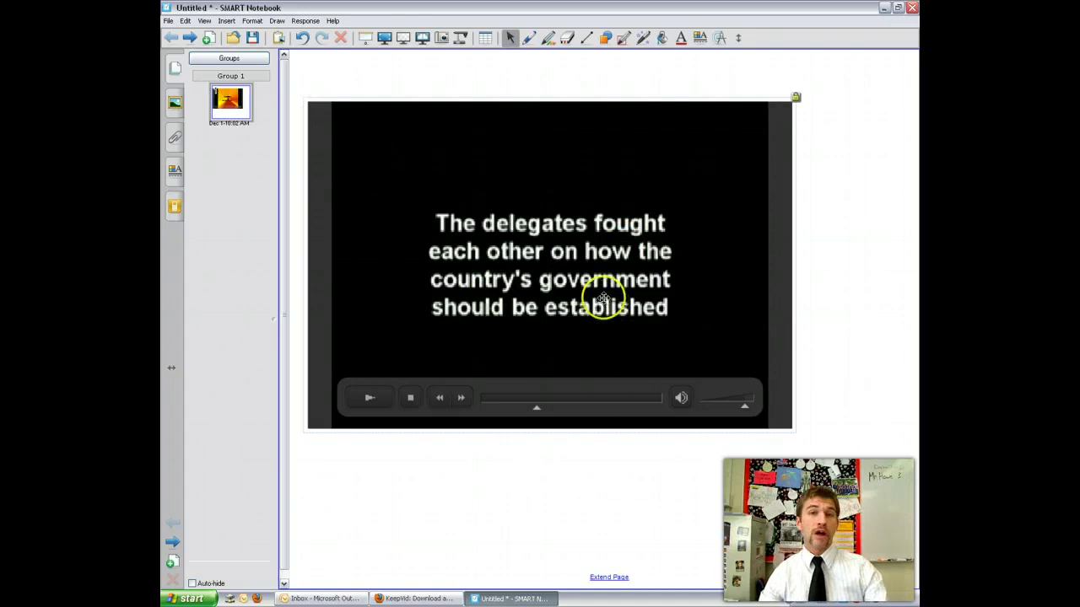
click(413, 598)
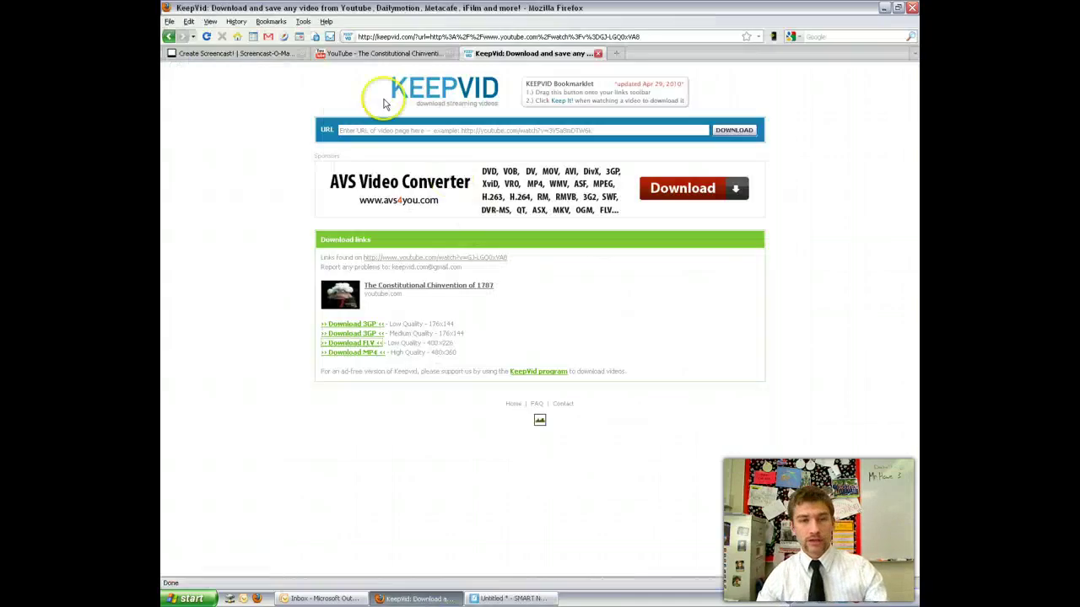
Copy the YouTube video's address and paste it into KeepVid to re-fetch its download links.
click(386, 54)
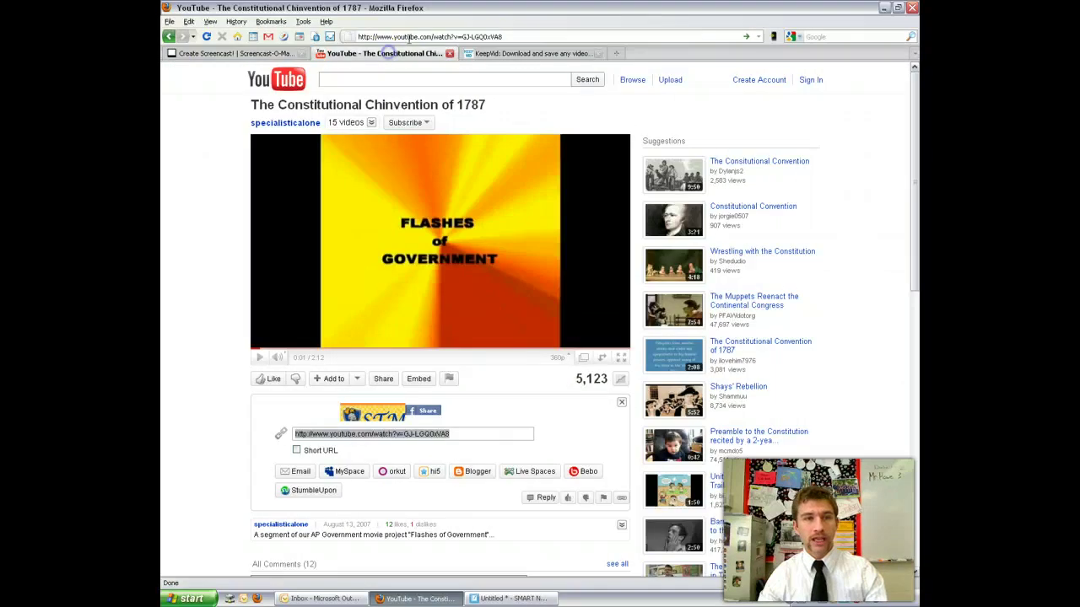
right_click(453, 36)
click(487, 78)
click(532, 53)
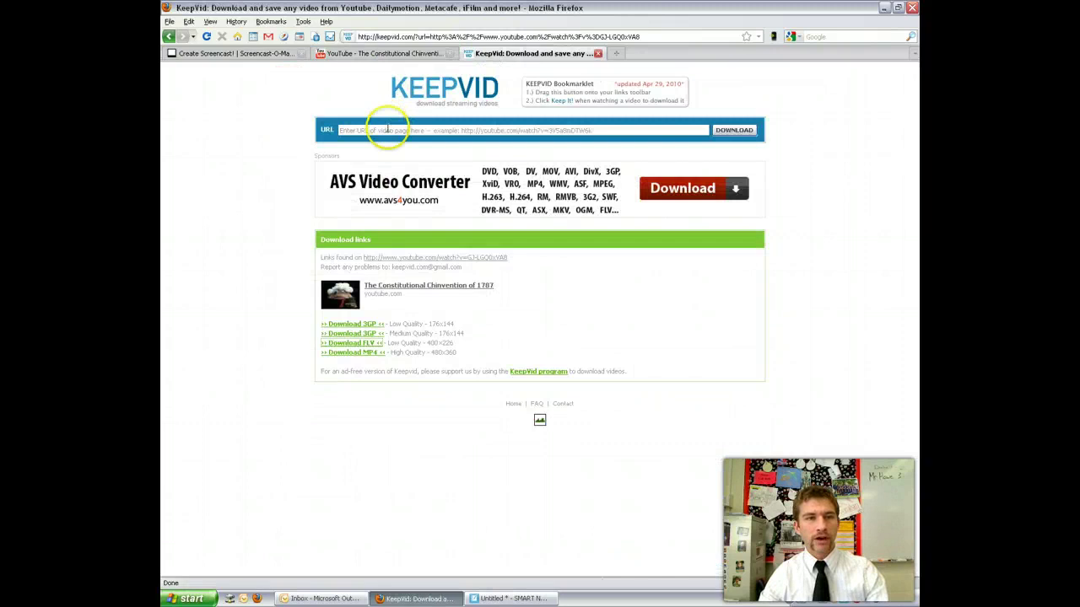
click(387, 130)
right_click(388, 129)
click(733, 129)
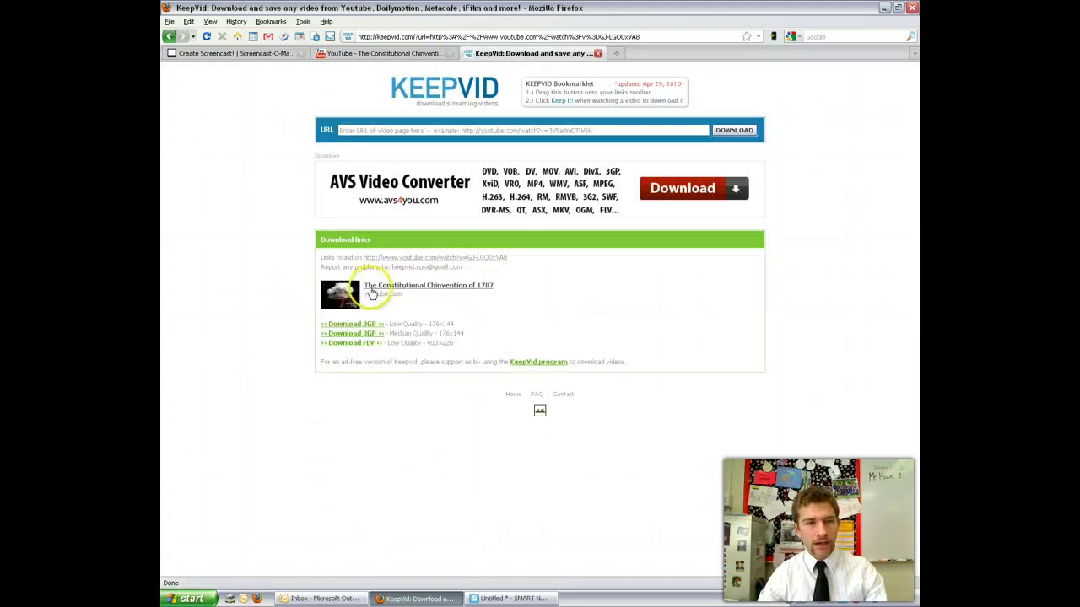
click(512, 598)
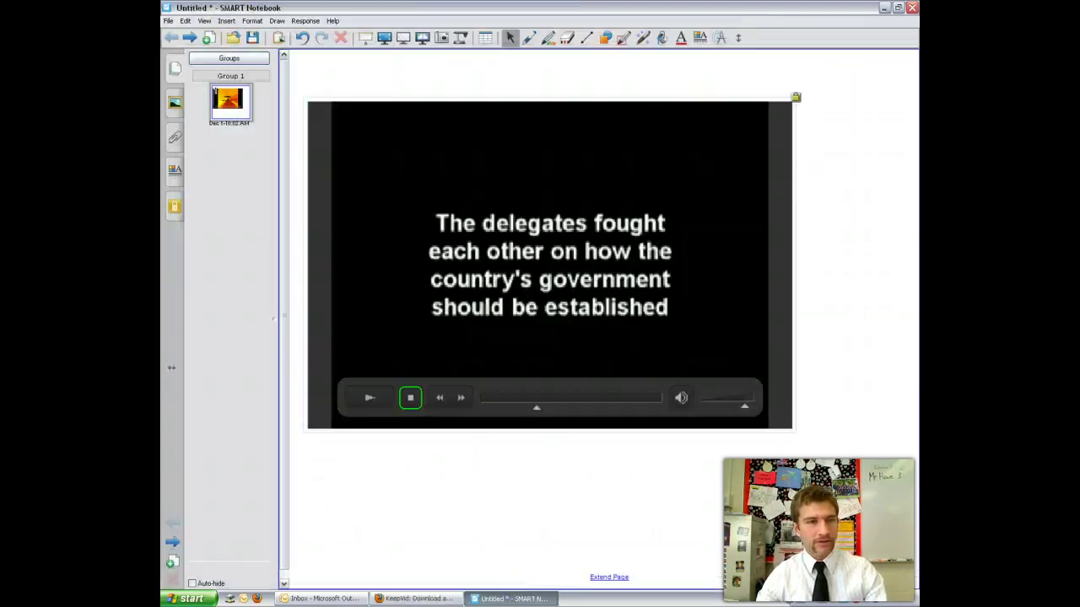
click(227, 21)
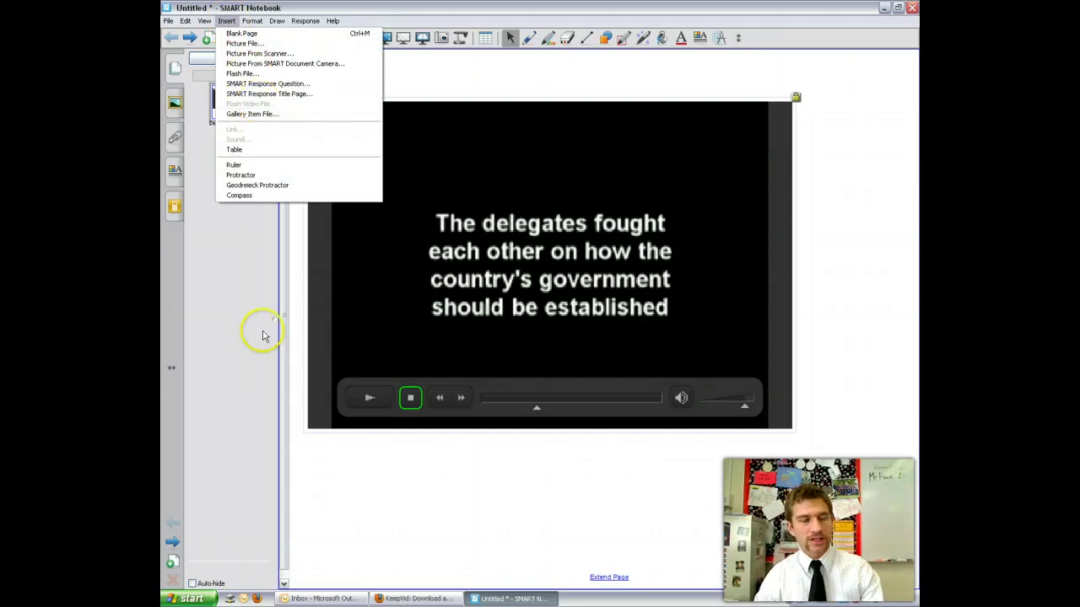
click(509, 454)
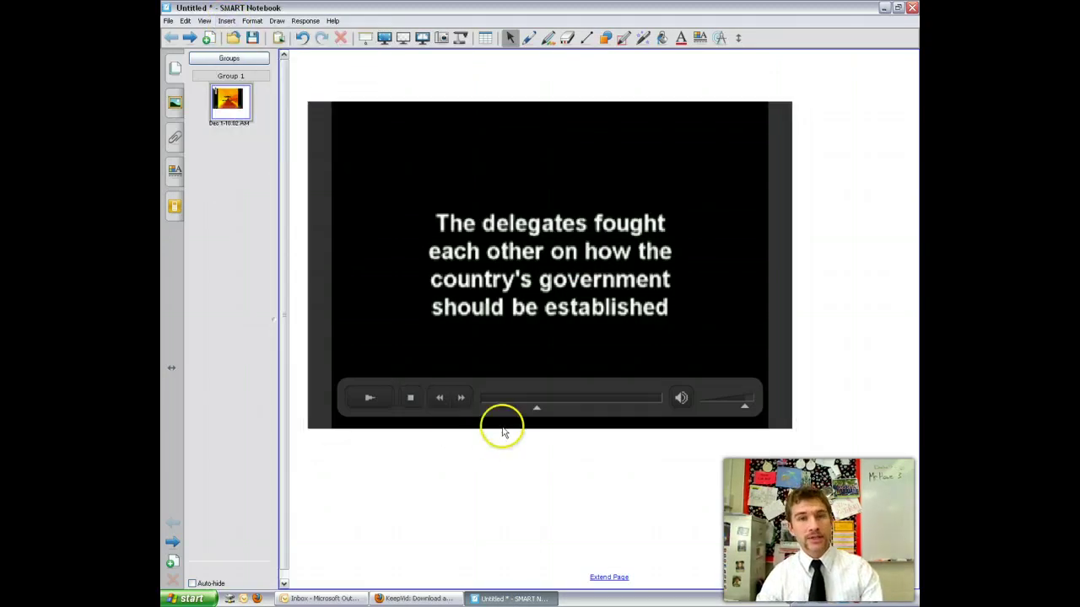